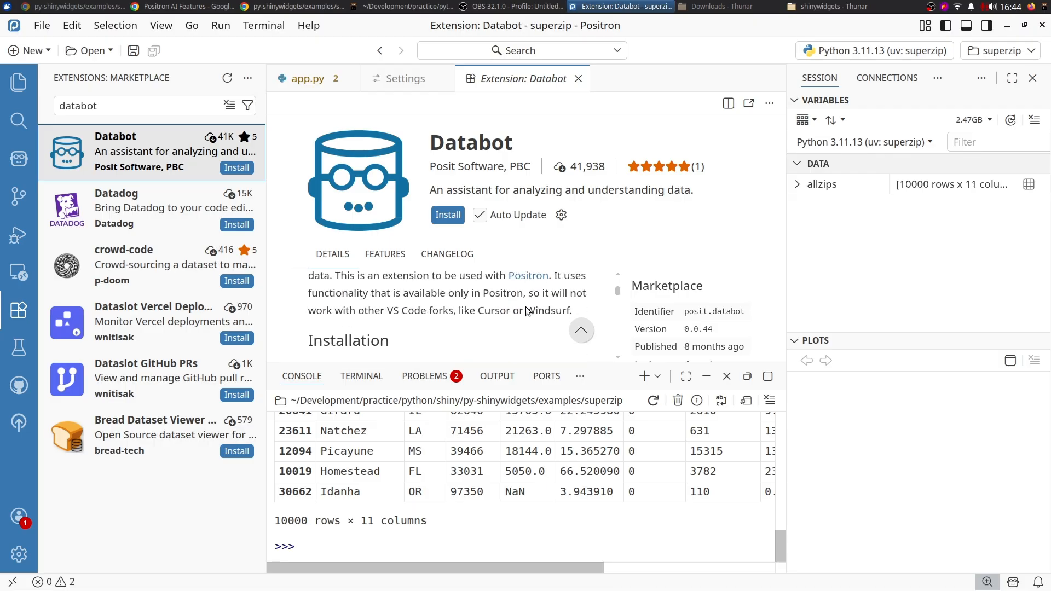
# Step: Install the Databot extension and read its setup instructions, including starting Databot and enabling Positron Assistant
pyautogui.scroll(2, 528, 311)
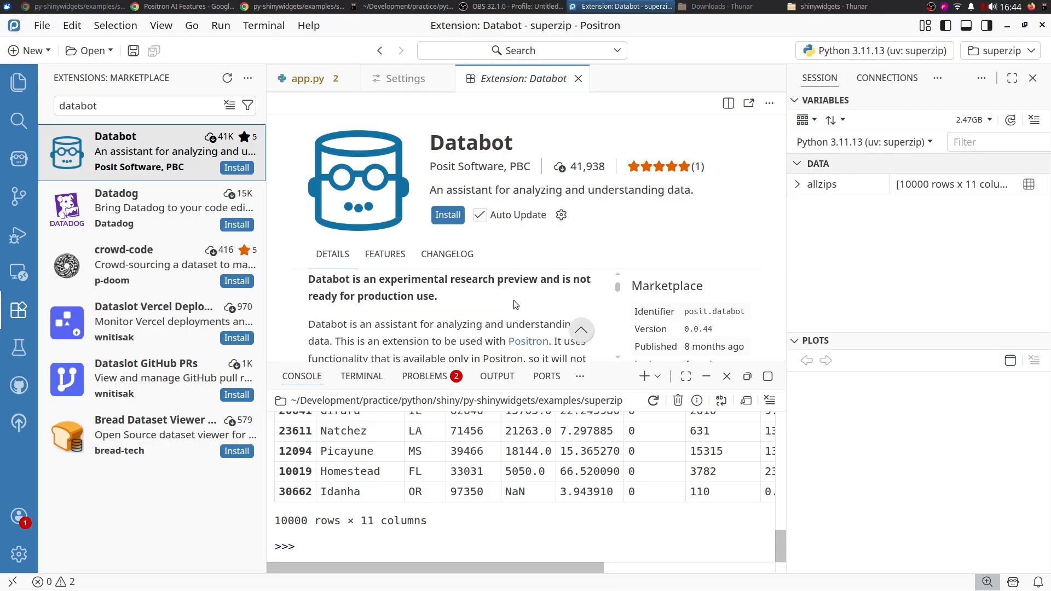
pyautogui.scroll(-2, 513, 300)
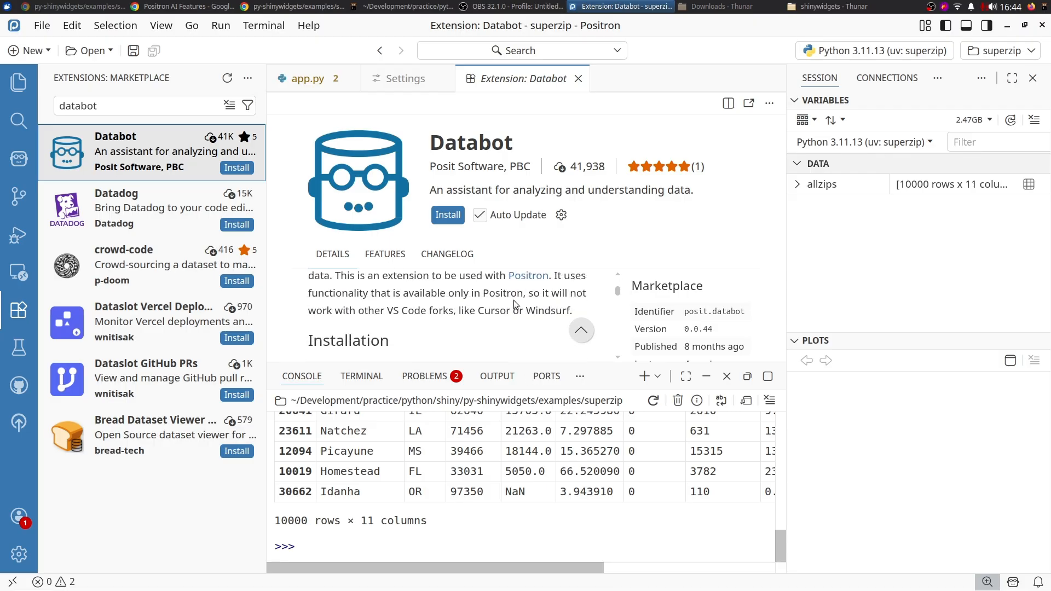
pyautogui.click(448, 214)
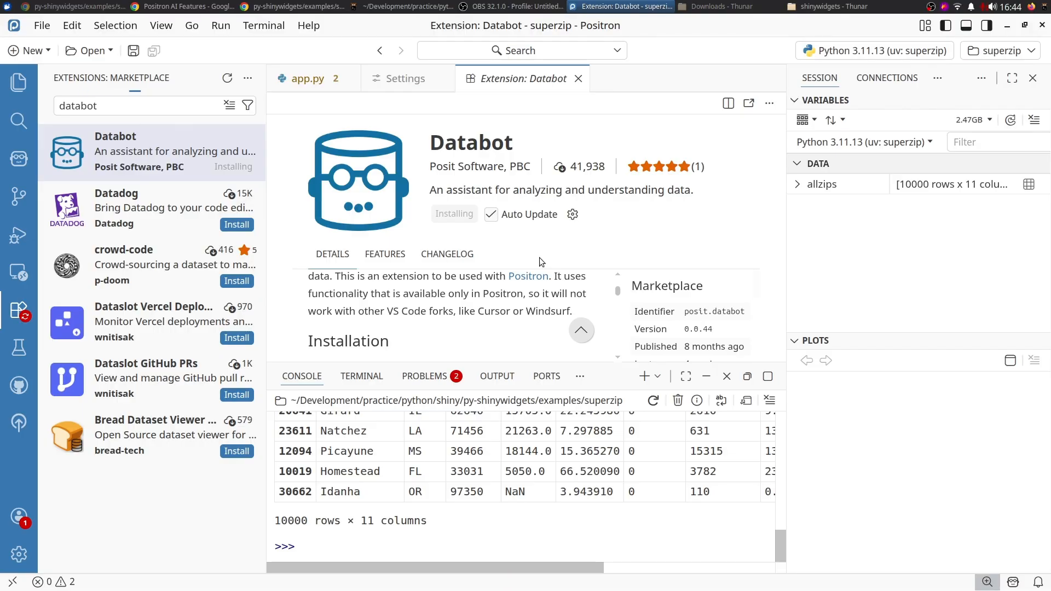
pyautogui.scroll(-2, 537, 276)
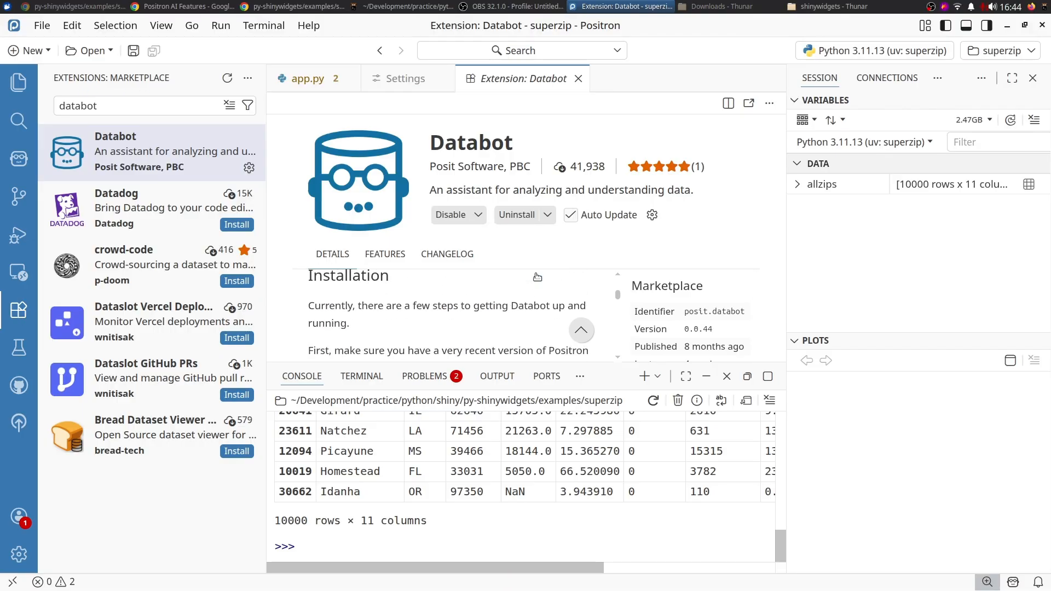
pyautogui.scroll(-1, 537, 276)
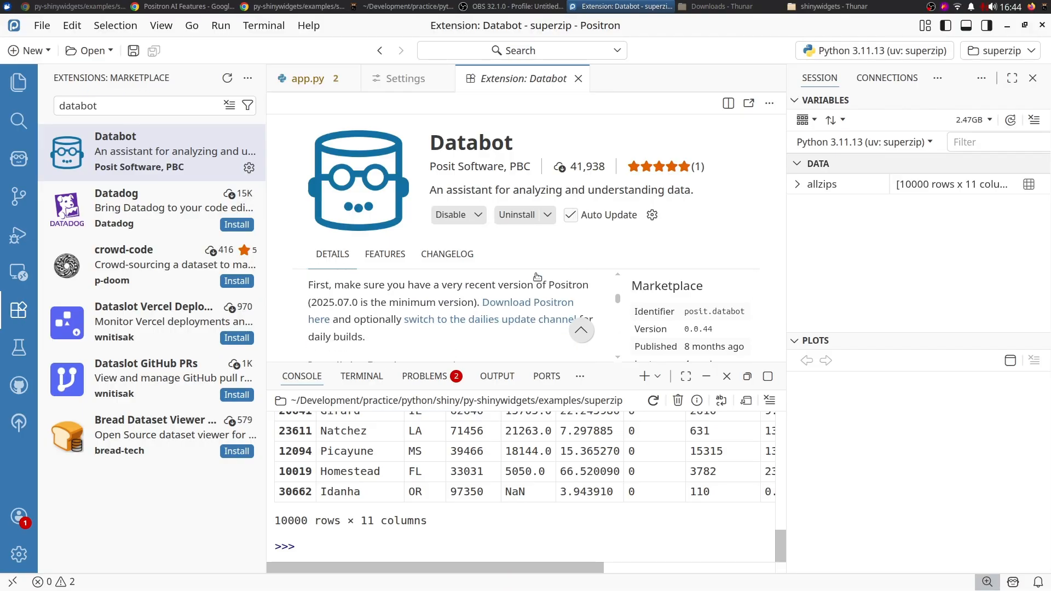
pyautogui.scroll(-2, 537, 276)
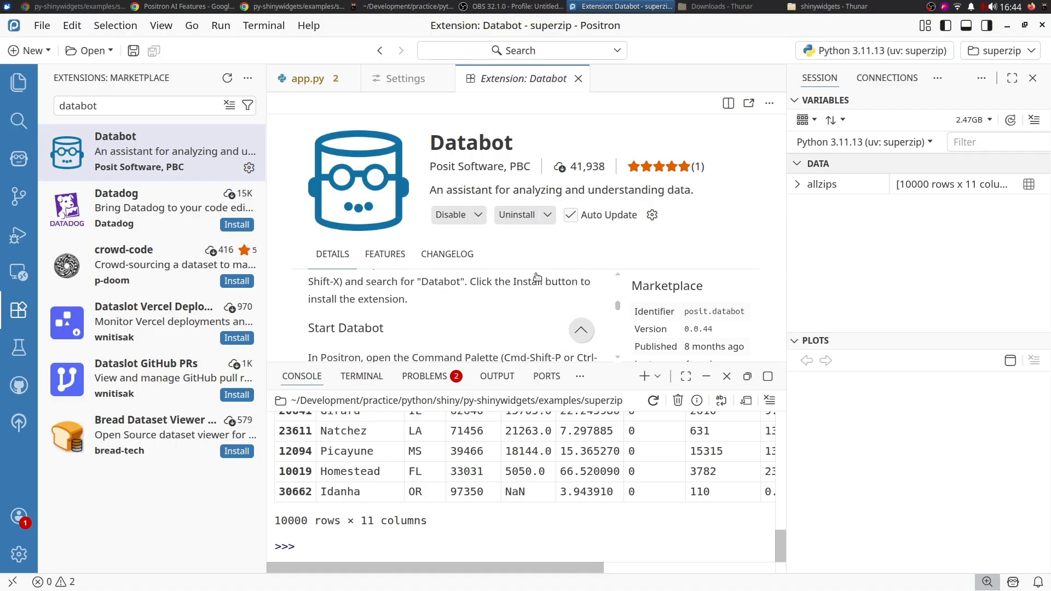
pyautogui.scroll(-1, 537, 277)
pyautogui.scroll(-1, 537, 276)
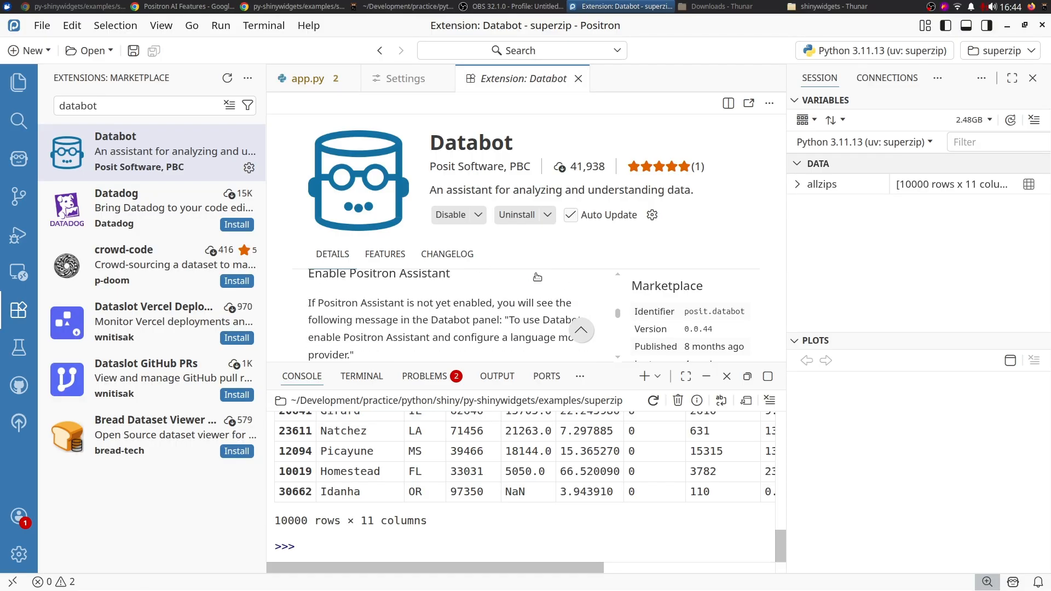
pyautogui.scroll(-1, 537, 277)
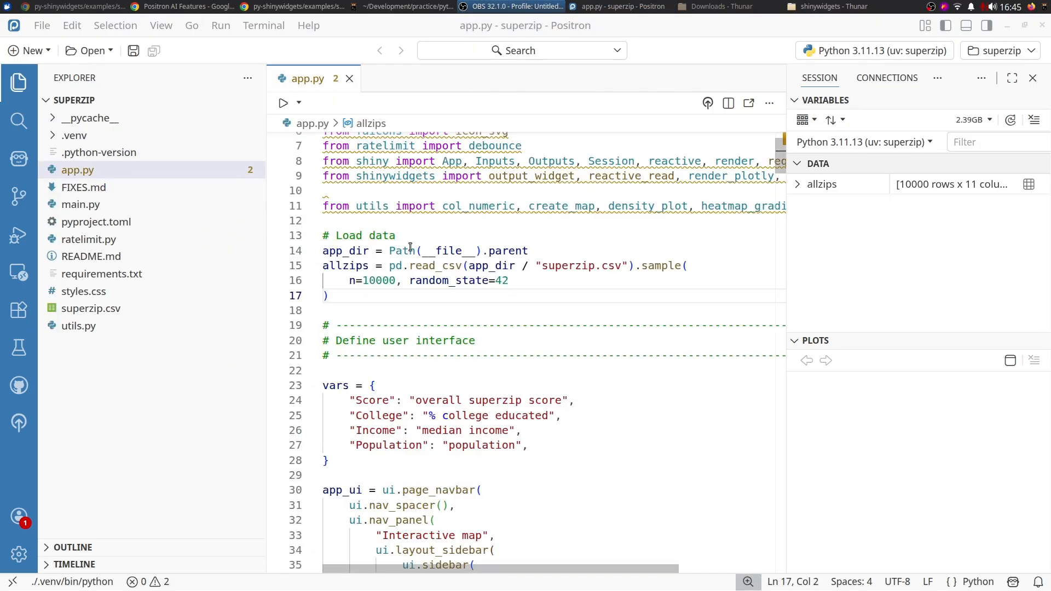
# Step: Run the Open Databot in Editor Panel command
pyautogui.click(447, 226)
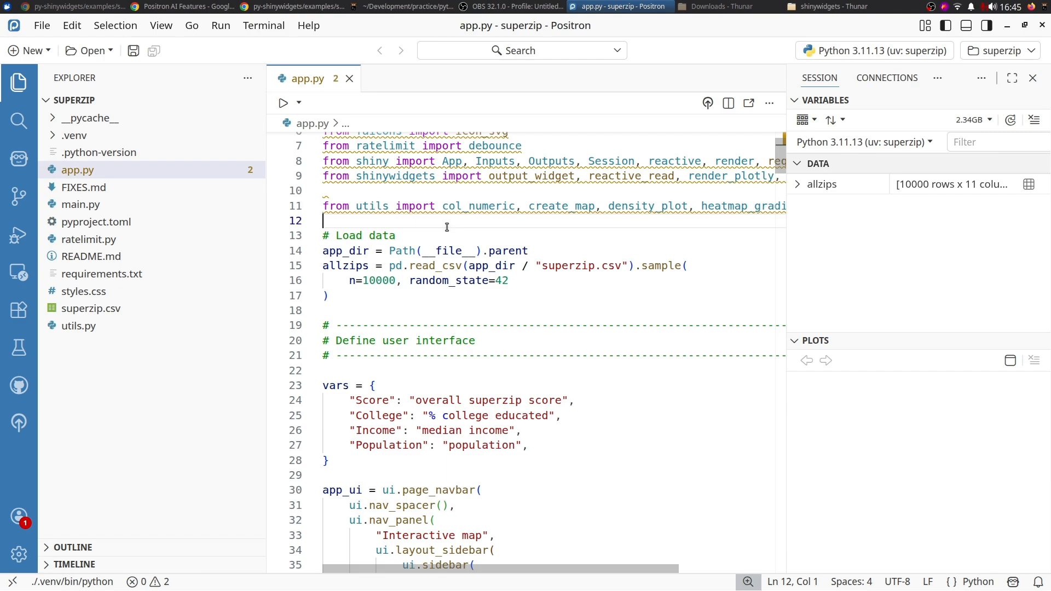
pyautogui.hotkey('ctrl', 'shift', 'p')
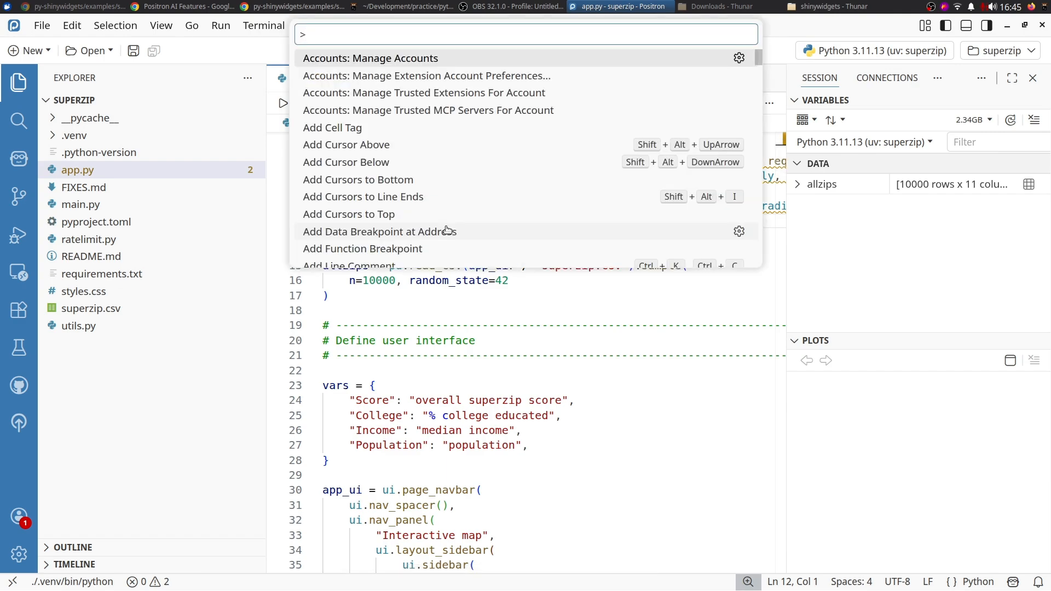
pyautogui.write('open ')
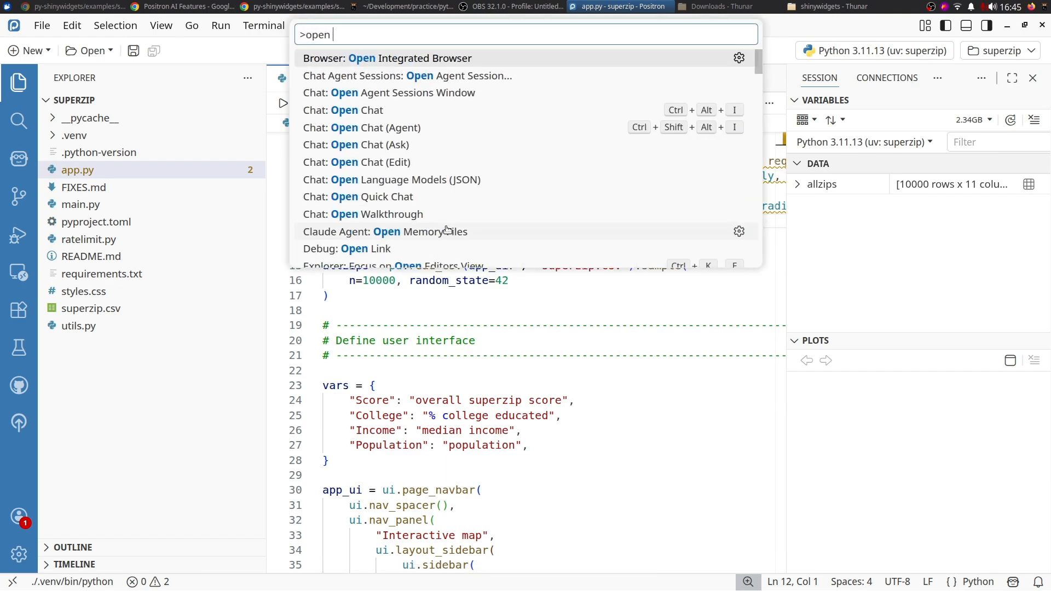
pyautogui.write('data')
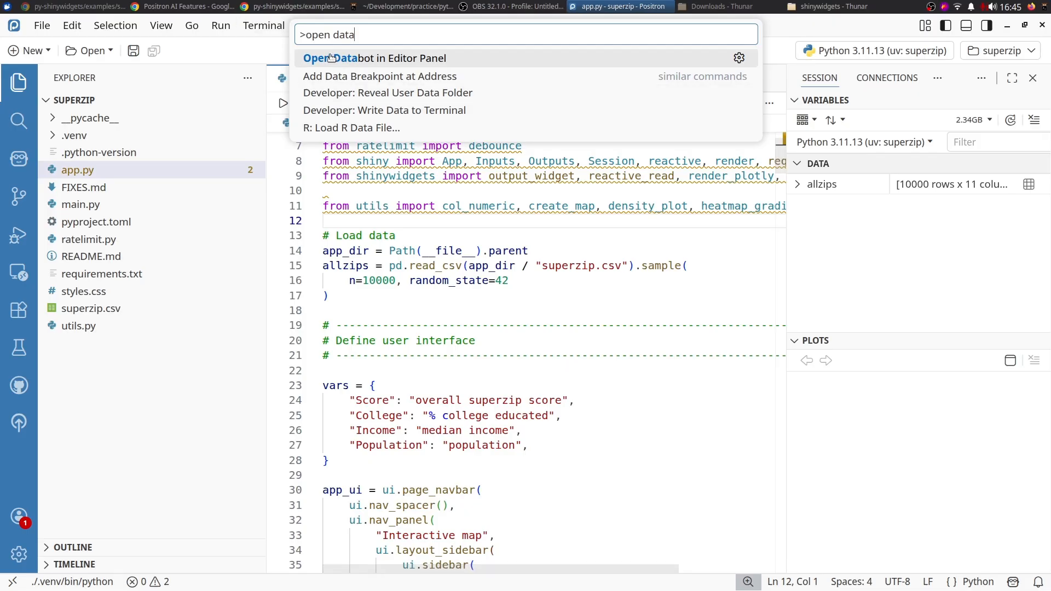
pyautogui.click(331, 58)
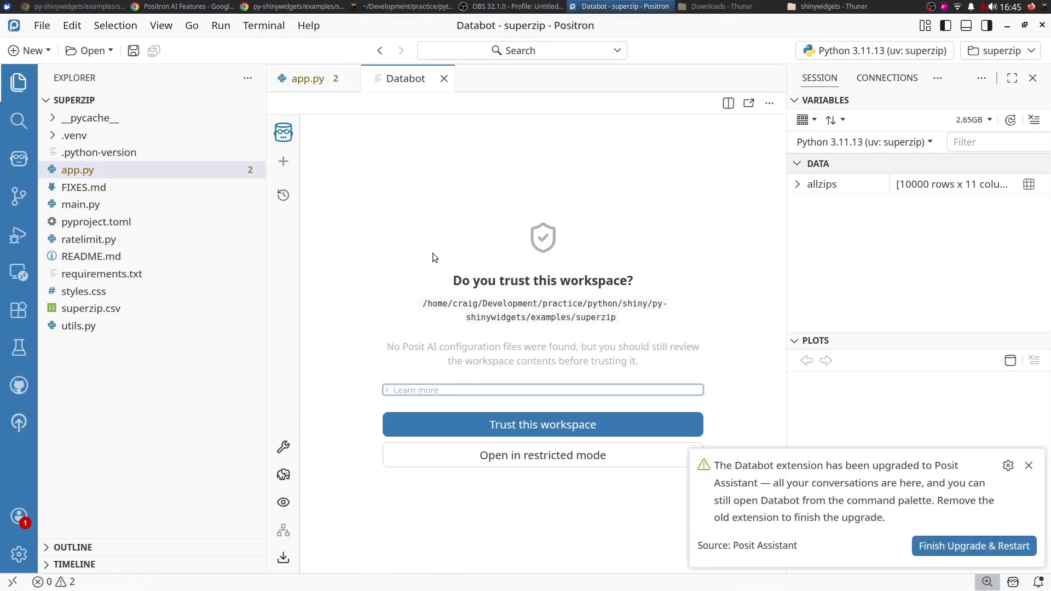
# Step: Trust the superzip workspace for Databot and finish the extension upgrade with a restart
pyautogui.click(515, 425)
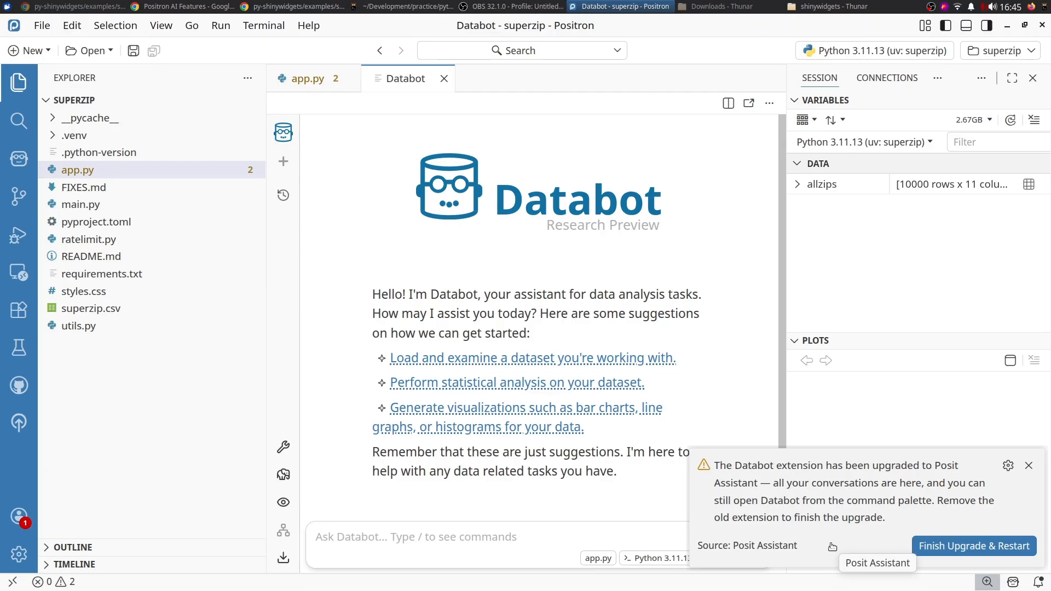
pyautogui.click(935, 546)
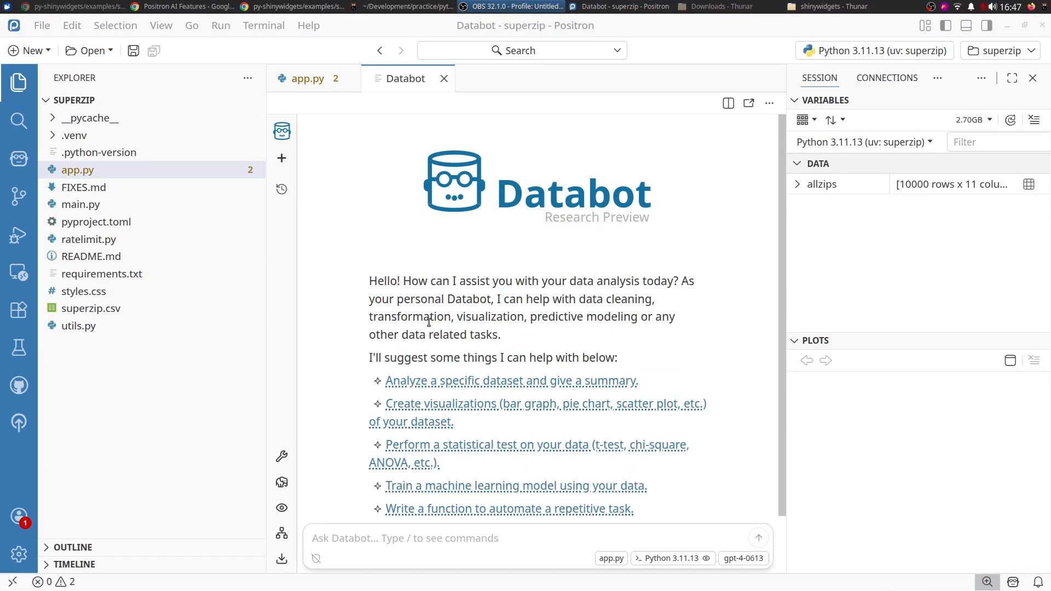
# Step: Ask Databot to "Analyze a specific dataset and give a summary." and always allow executeCode tools for this project
pyautogui.click(445, 382)
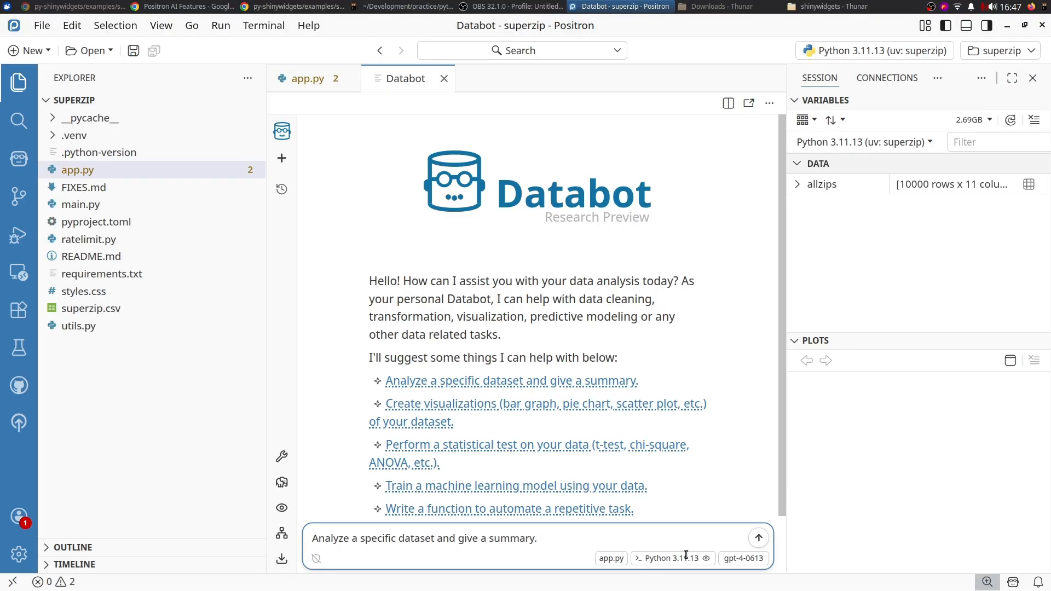
pyautogui.click(759, 539)
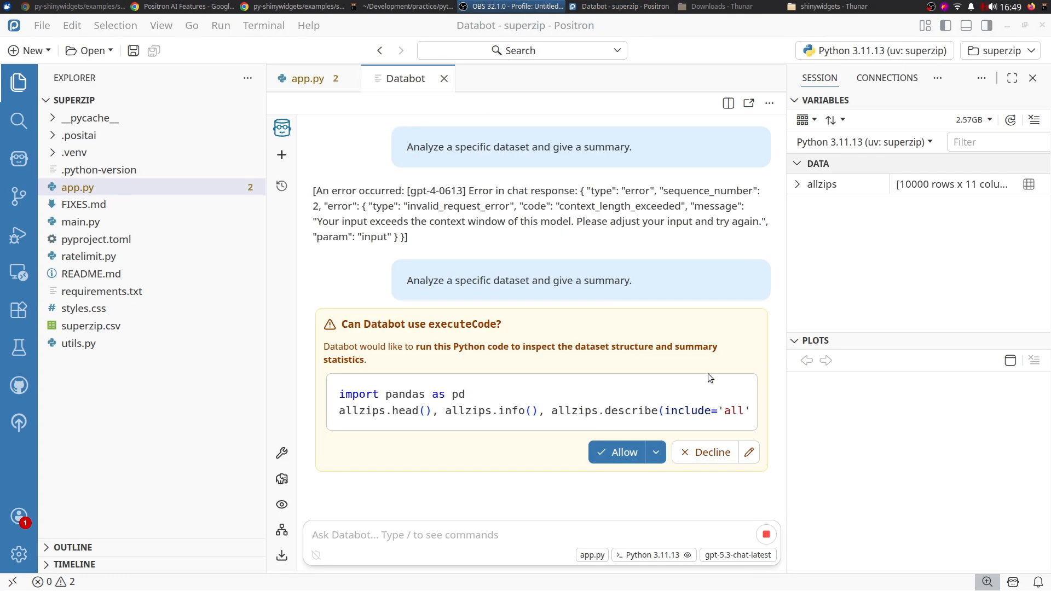
pyautogui.click(657, 455)
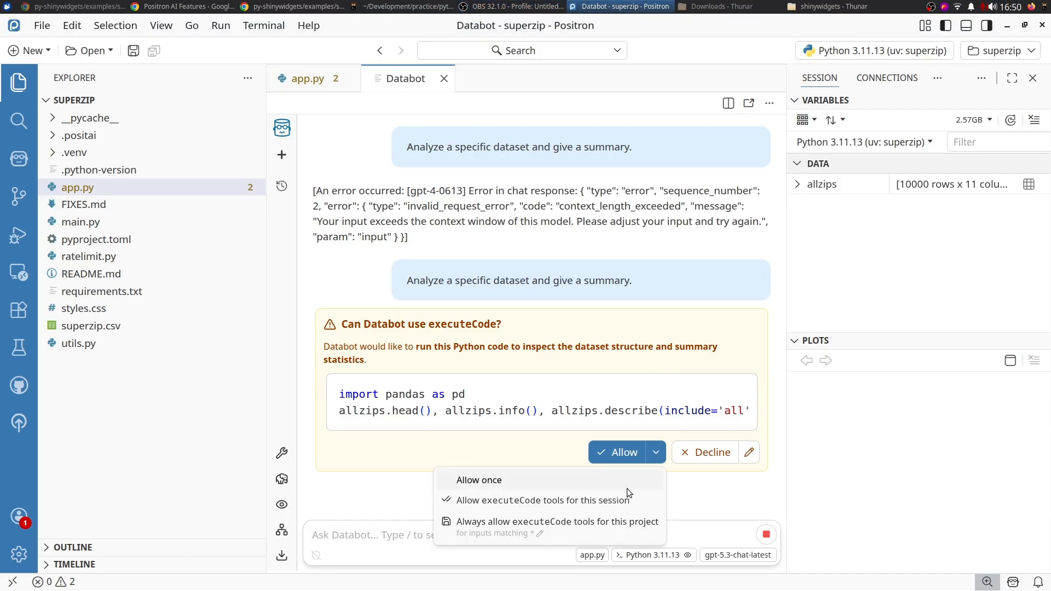
pyautogui.click(614, 522)
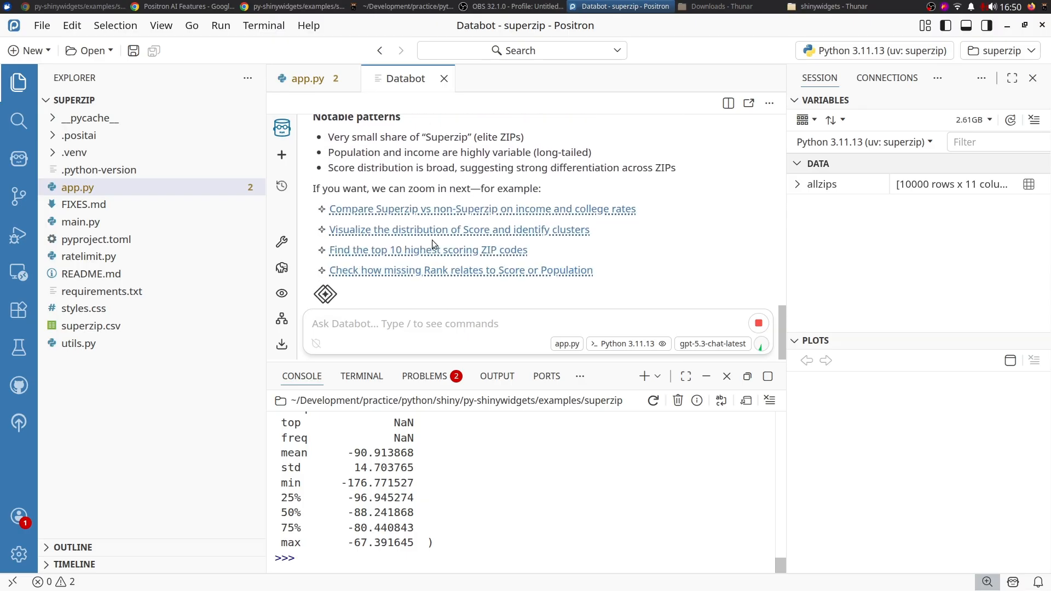
# Step: Hide the file explorer, shrink the console to enlarge the chat, and review the executed code and allzips summary
pyautogui.hotkey('ctrl', 'b')
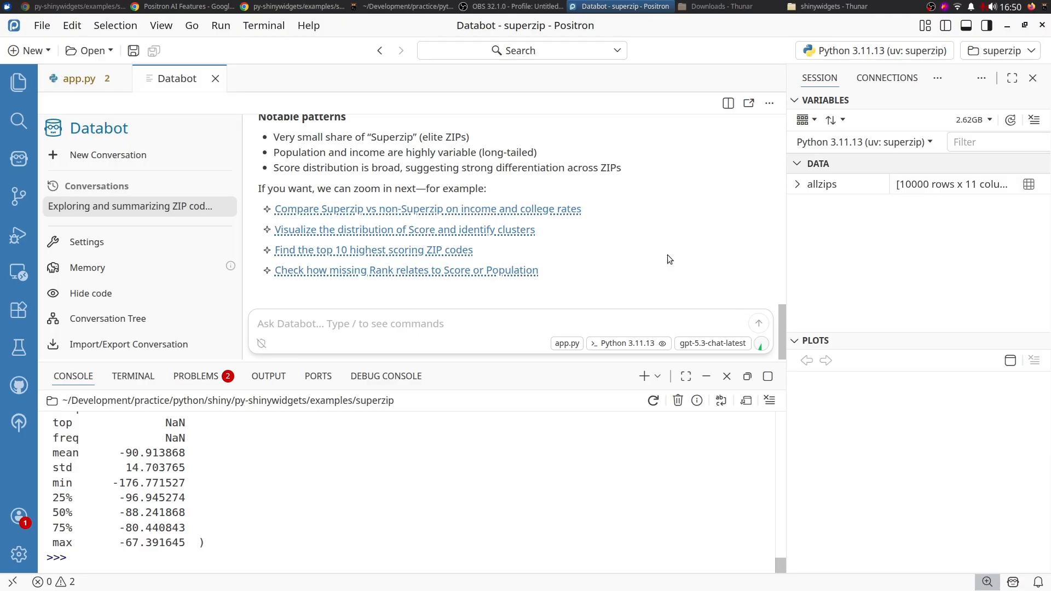
pyautogui.scroll(8, 668, 255)
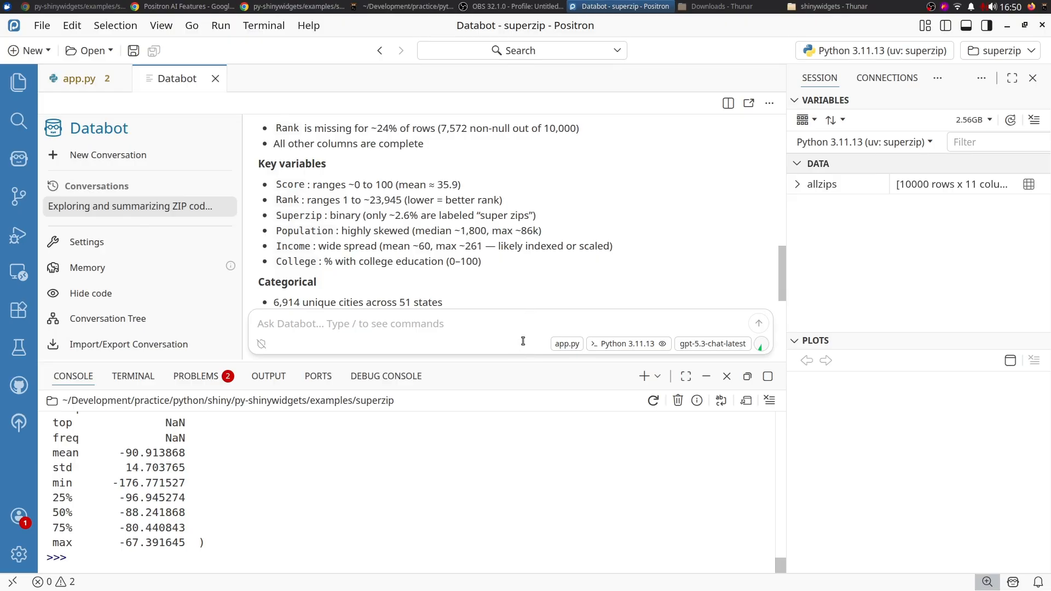
pyautogui.moveTo(518, 362); pyautogui.dragTo(509, 519)
pyautogui.scroll(8, 543, 337)
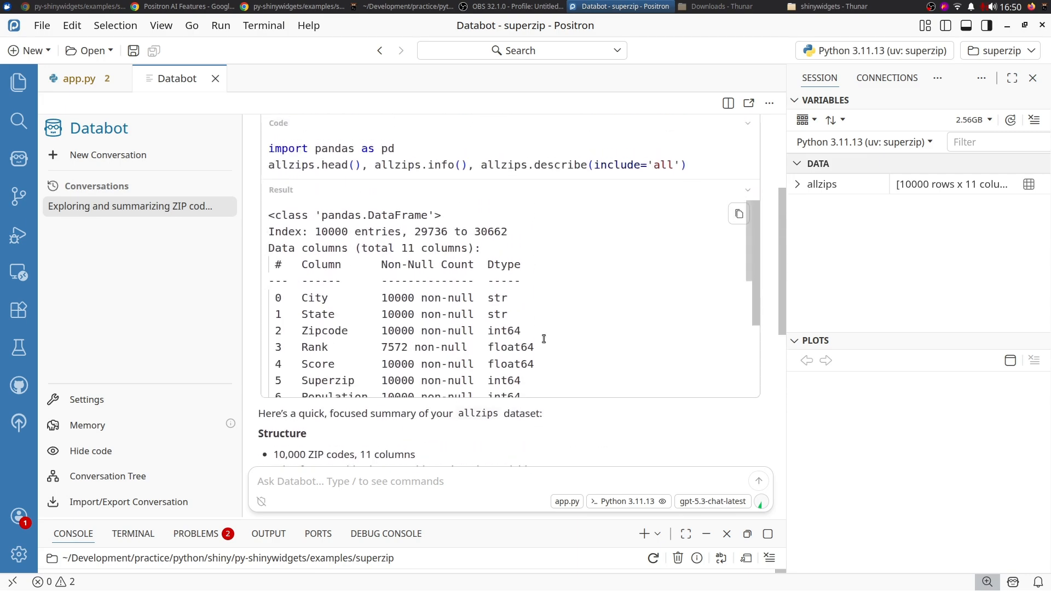
pyautogui.scroll(3, 543, 339)
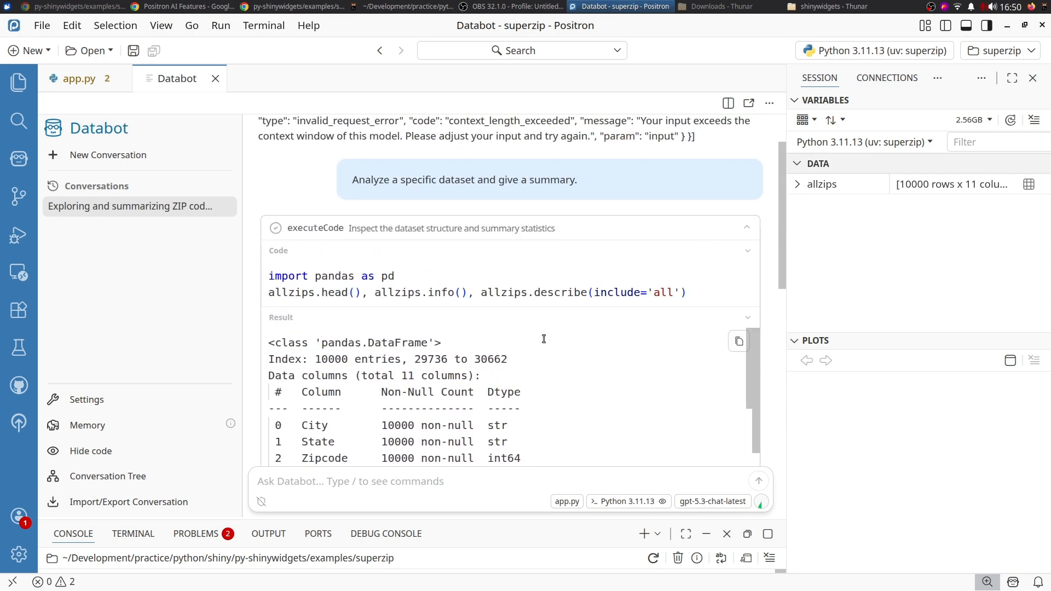
pyautogui.scroll(-5, 544, 339)
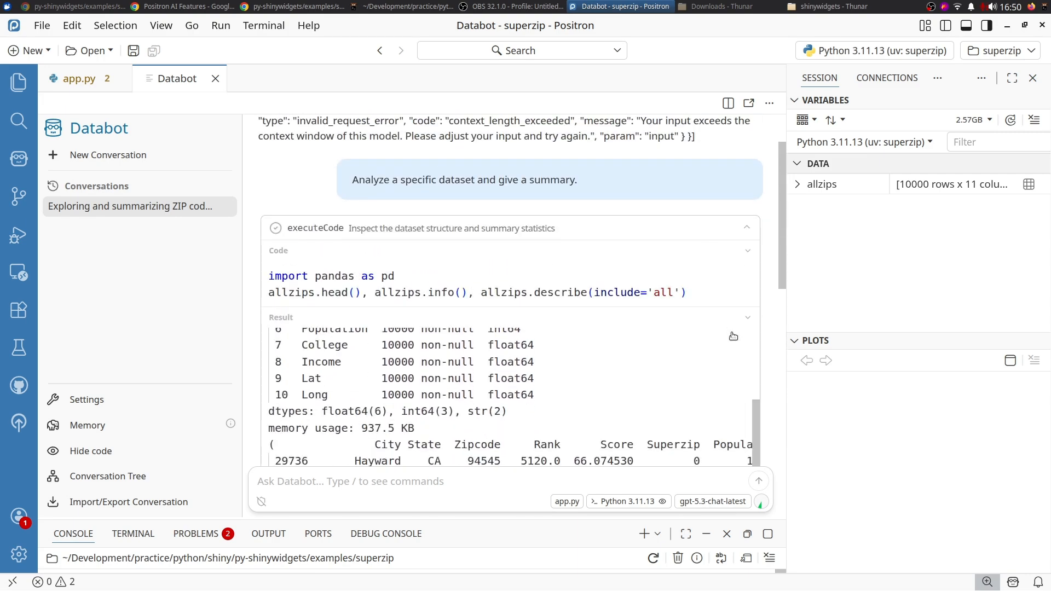
pyautogui.scroll(-6, 773, 303)
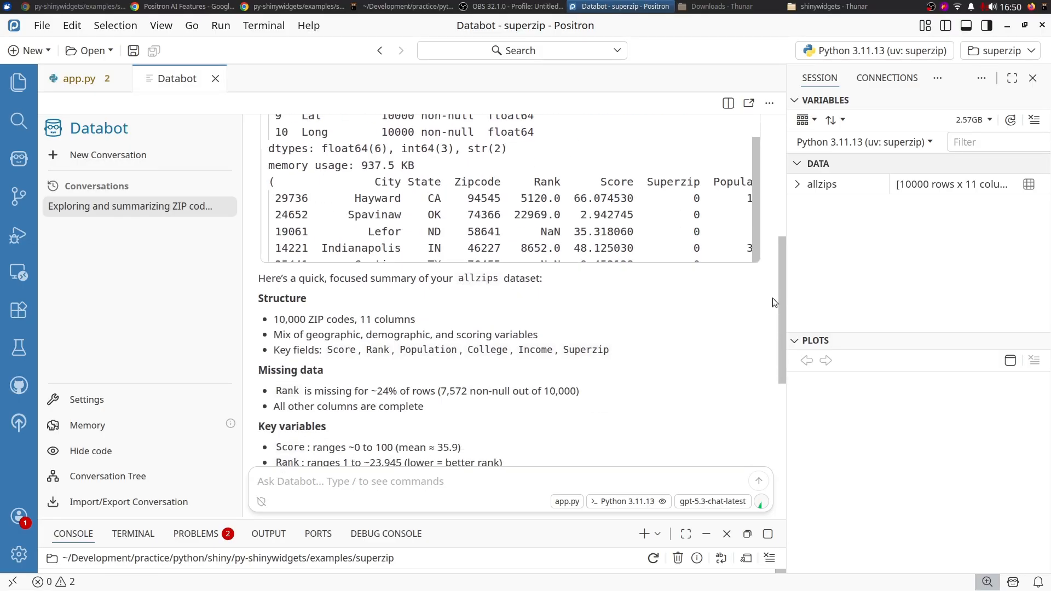
pyautogui.scroll(-5, 772, 302)
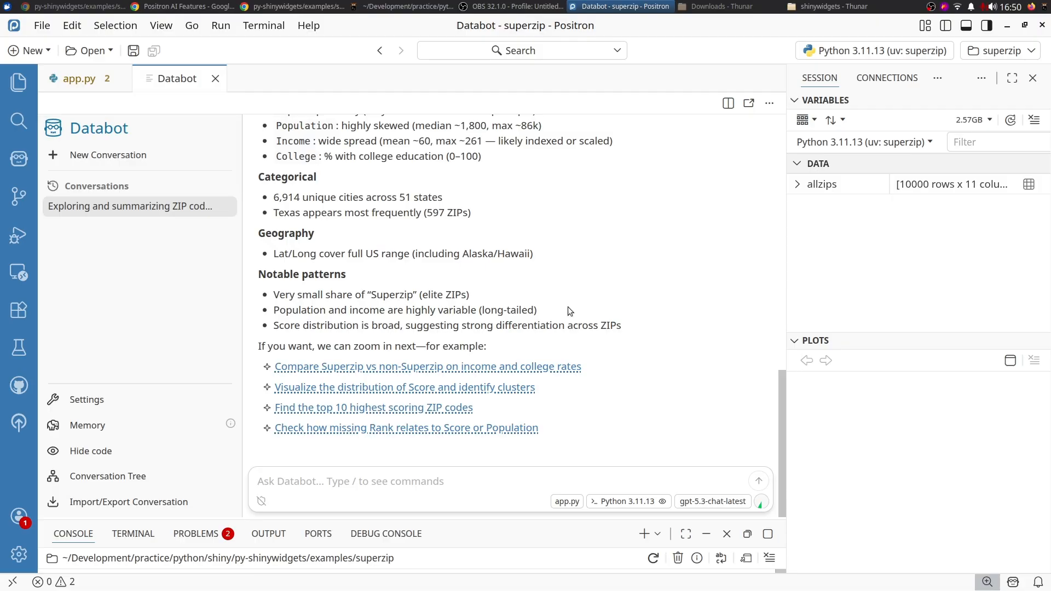
# Step: Ask Databot to compare Superzip vs non-Superzip on income and college rates, and to visualize income distributions for both groups
pyautogui.click(550, 367)
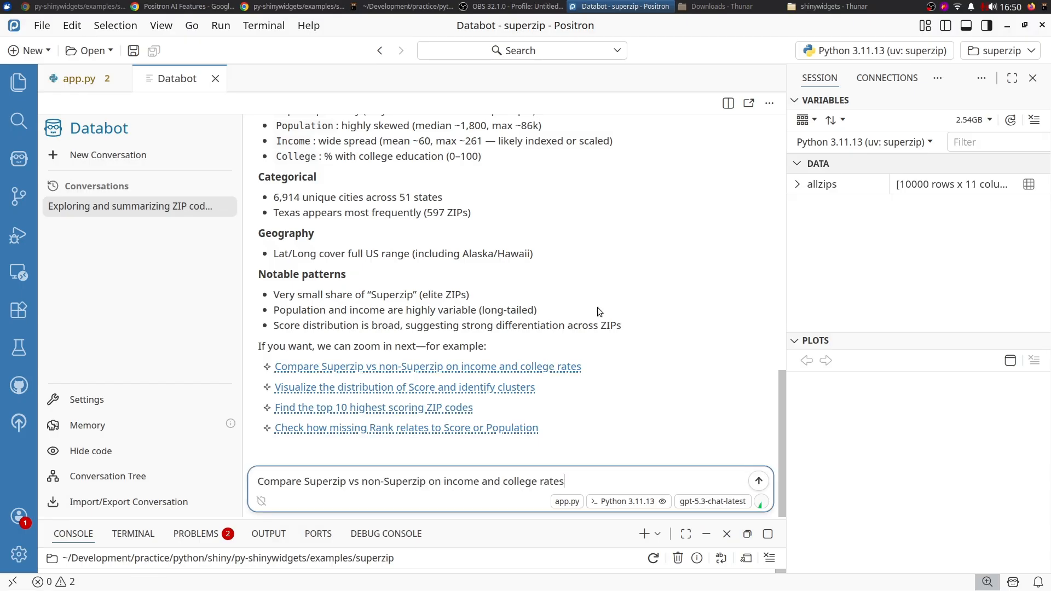
pyautogui.click(759, 481)
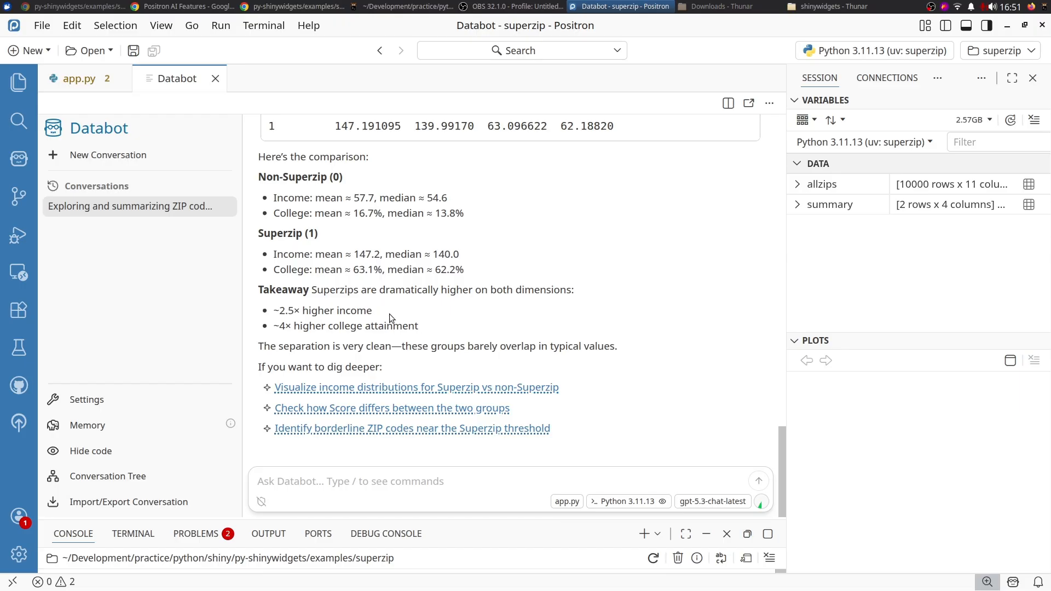
pyautogui.click(406, 388)
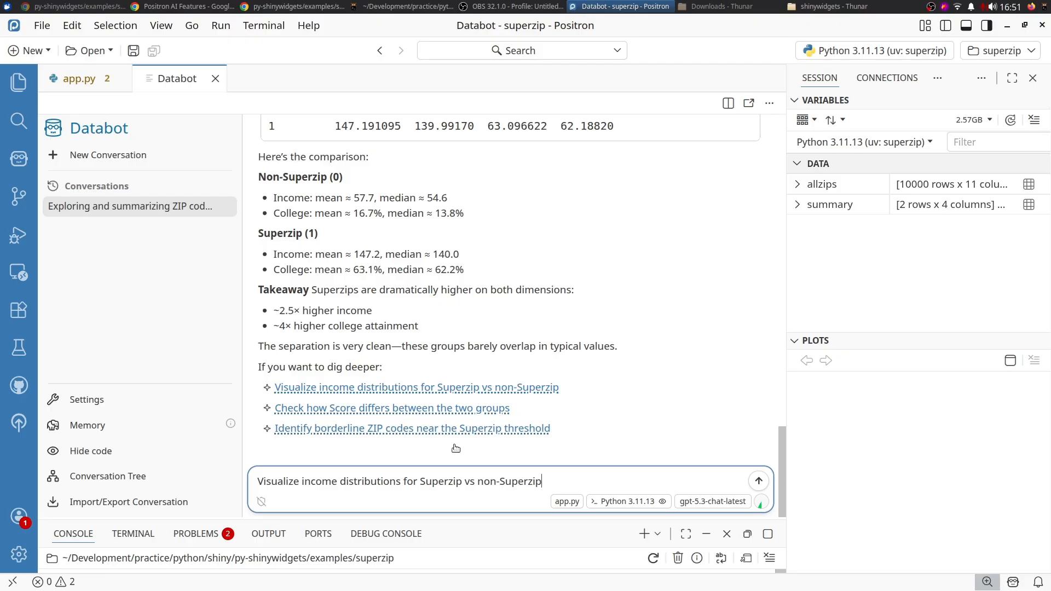
pyautogui.click(759, 483)
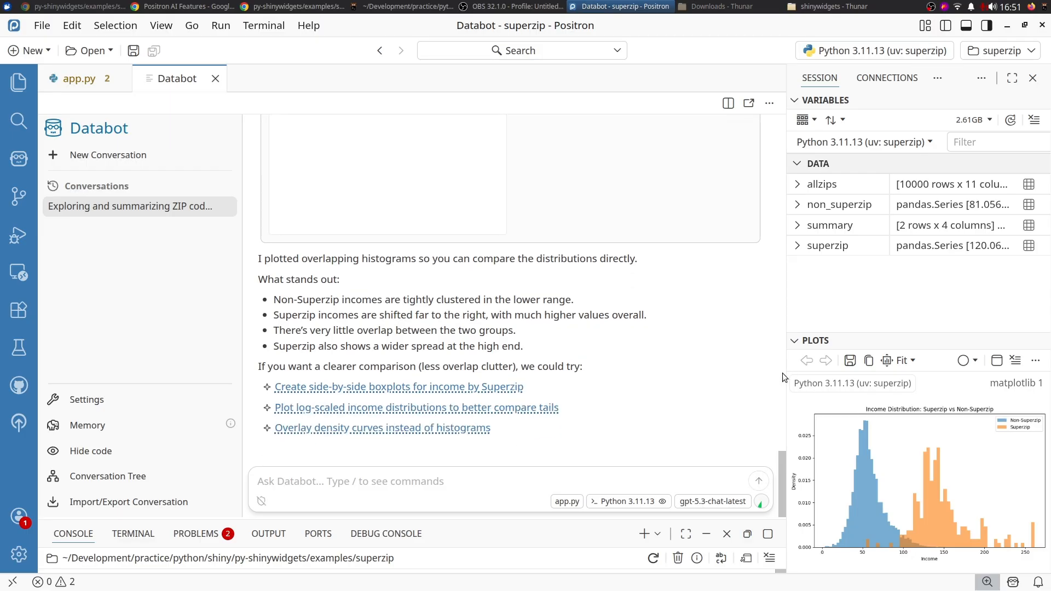
# Step: Widen the session area and enlarge the plots pane to show the income histogram bigger
pyautogui.moveTo(786, 373); pyautogui.dragTo(599, 351)
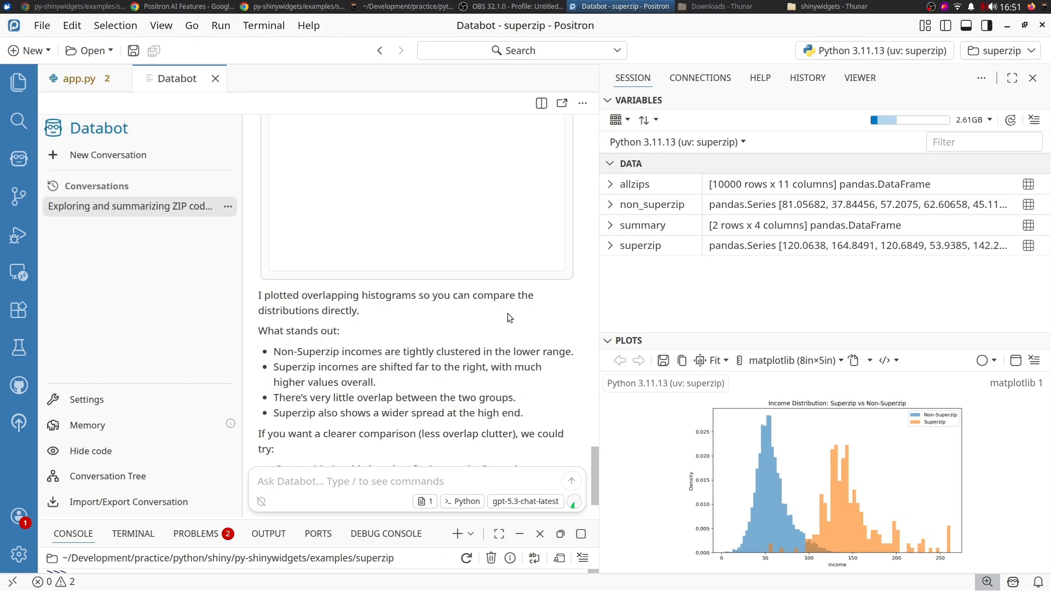
pyautogui.scroll(3, 507, 313)
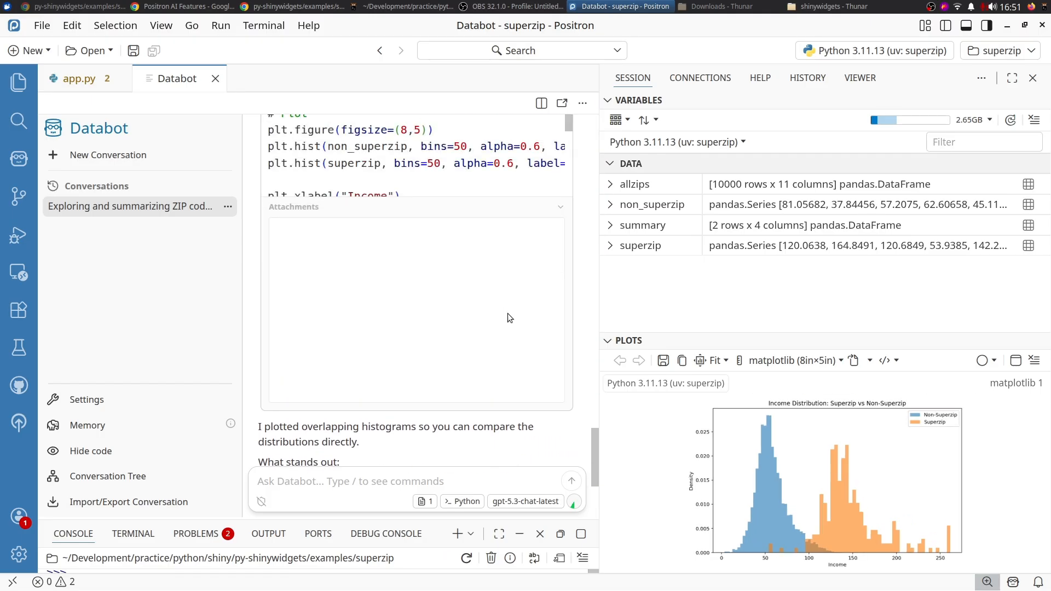
pyautogui.scroll(-2, 507, 313)
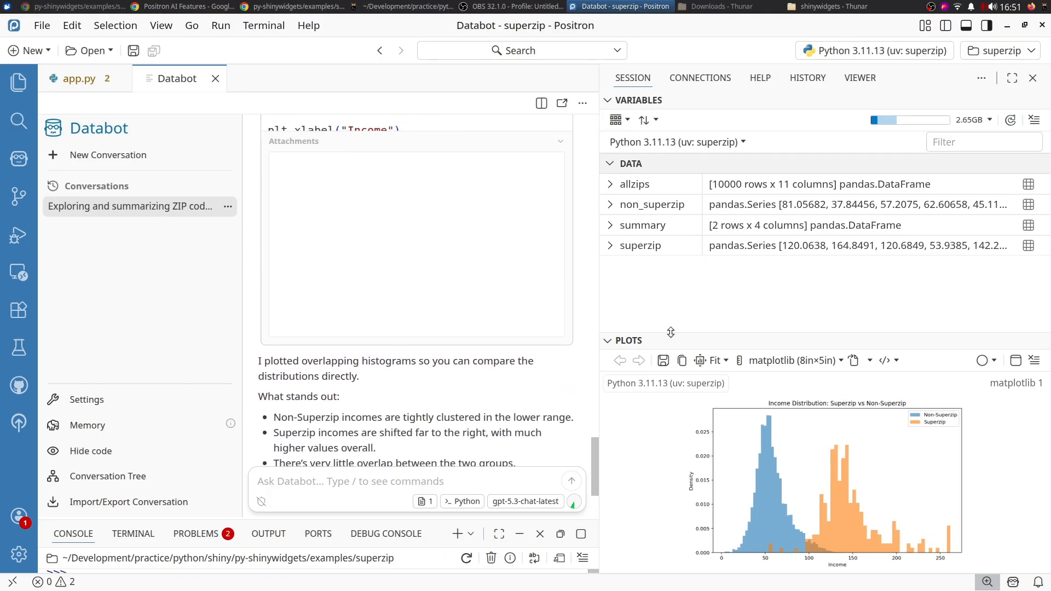
pyautogui.moveTo(675, 332); pyautogui.dragTo(661, 203)
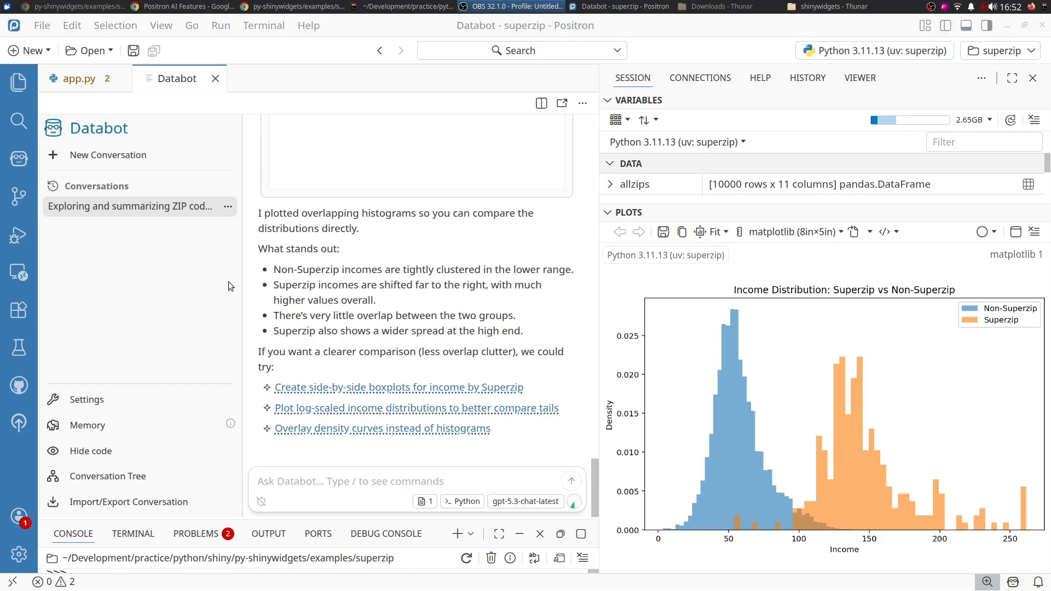
# Step: Ask Databot to create side-by-side boxplots for income by Superzip
pyautogui.click(381, 387)
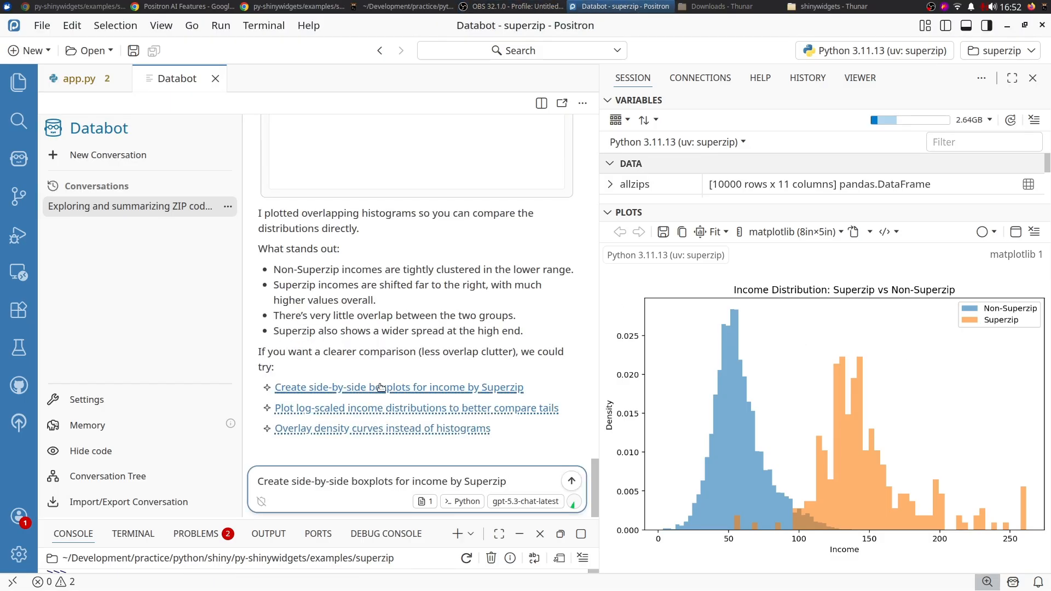
pyautogui.click(570, 481)
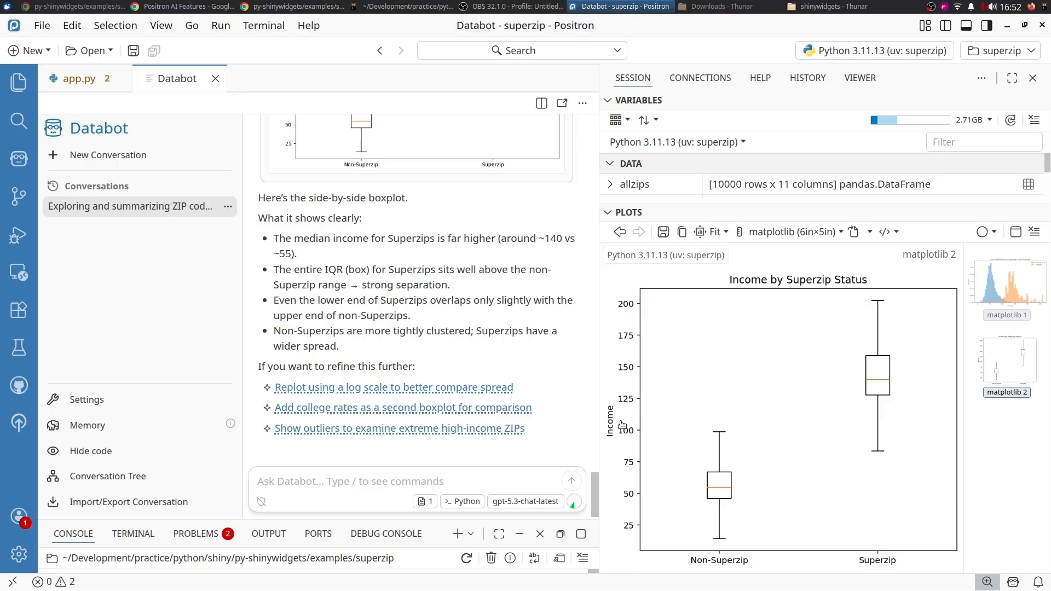
# Step: Ask Databot to replot the income boxplots using a log scale to better compare spread
pyautogui.click(487, 389)
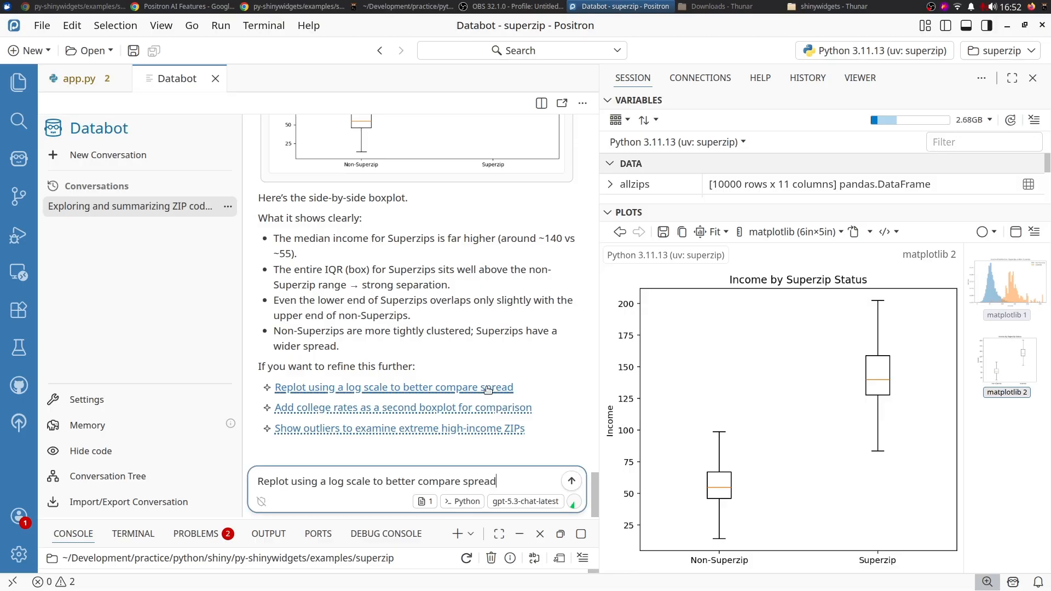